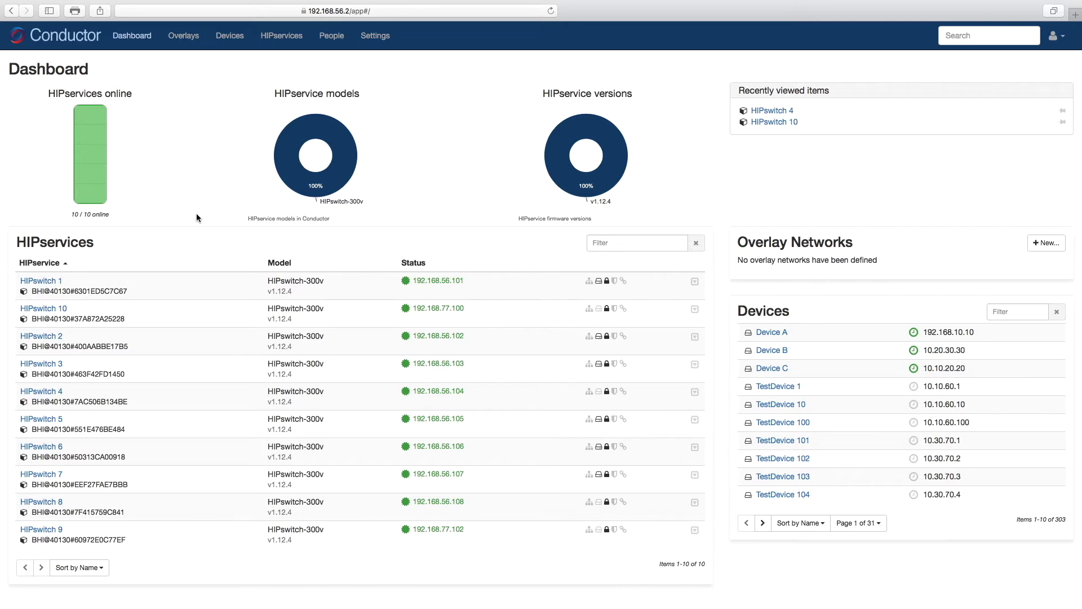
# Create a new overlay network named 'Test Network' and save it.
pyautogui.click(184, 37)
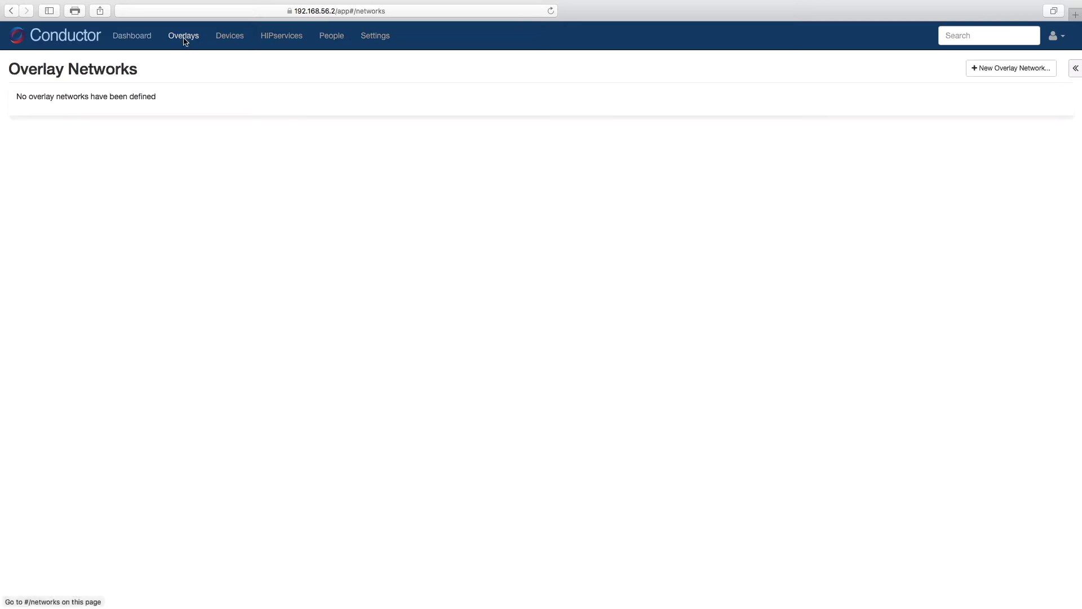
pyautogui.click(986, 80)
pyautogui.doubleClick(481, 134)
pyautogui.press('super+a')
pyautogui.write('Test Network')
pyautogui.click(651, 278)
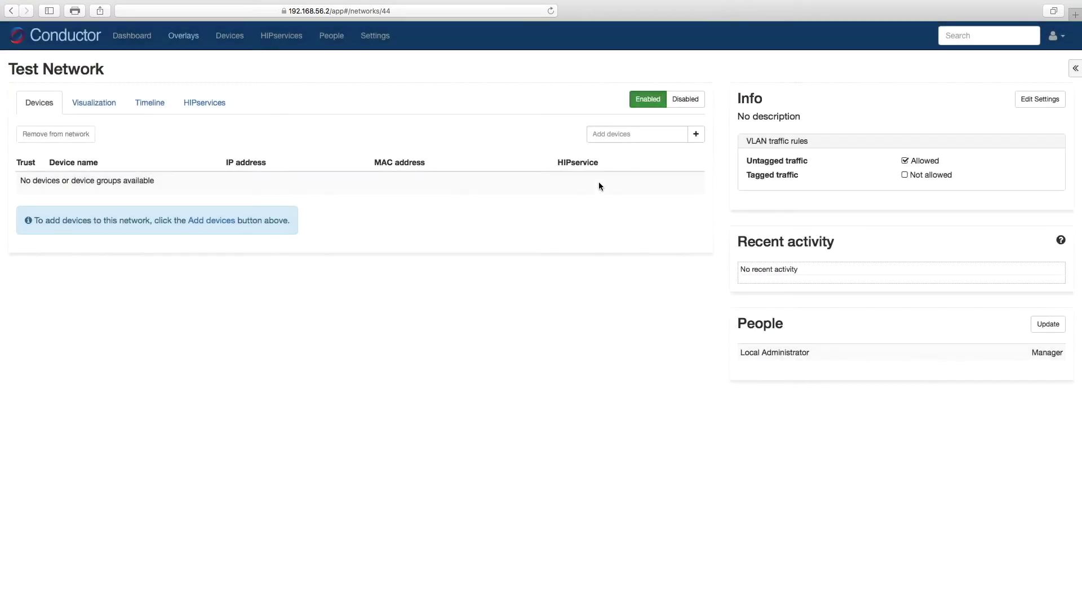
# Add Device A, Device B and Device C to Test Network and view its graph.
pyautogui.click(606, 137)
pyautogui.write('d')
pyautogui.click(612, 167)
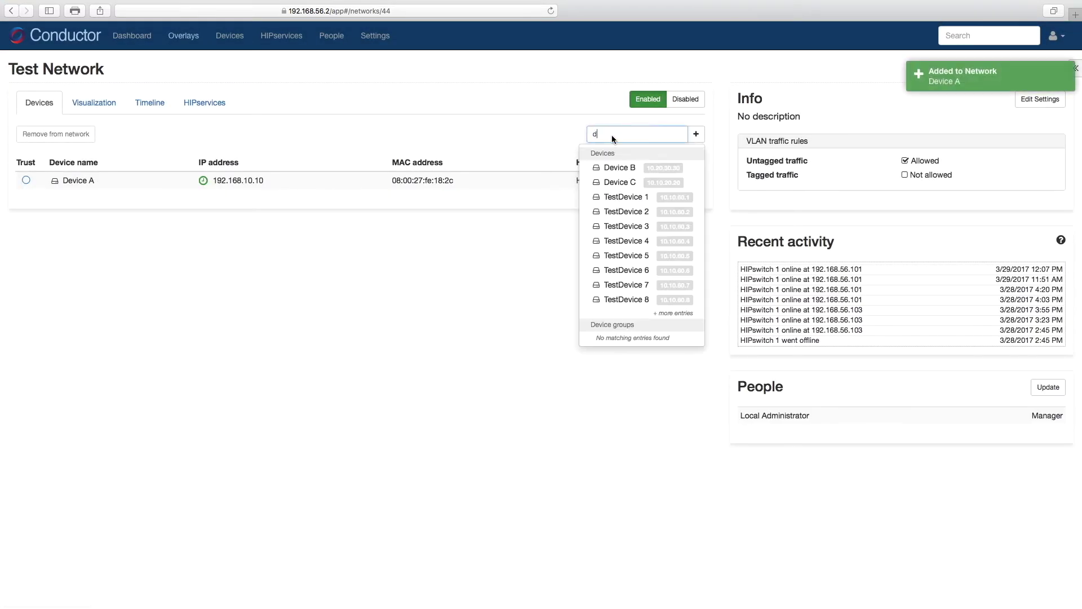
pyautogui.click(619, 167)
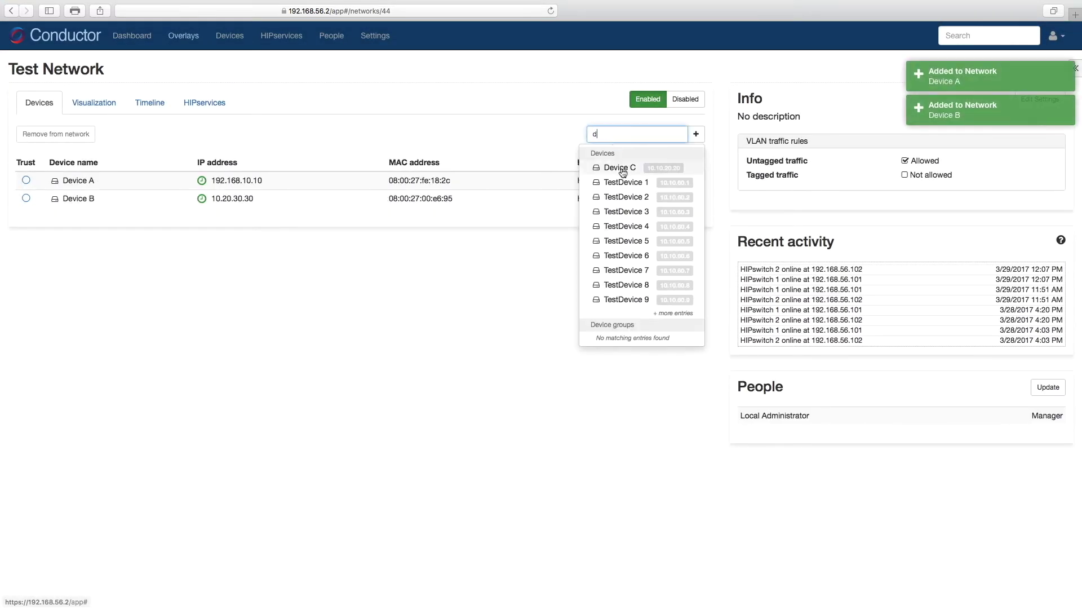
pyautogui.click(620, 168)
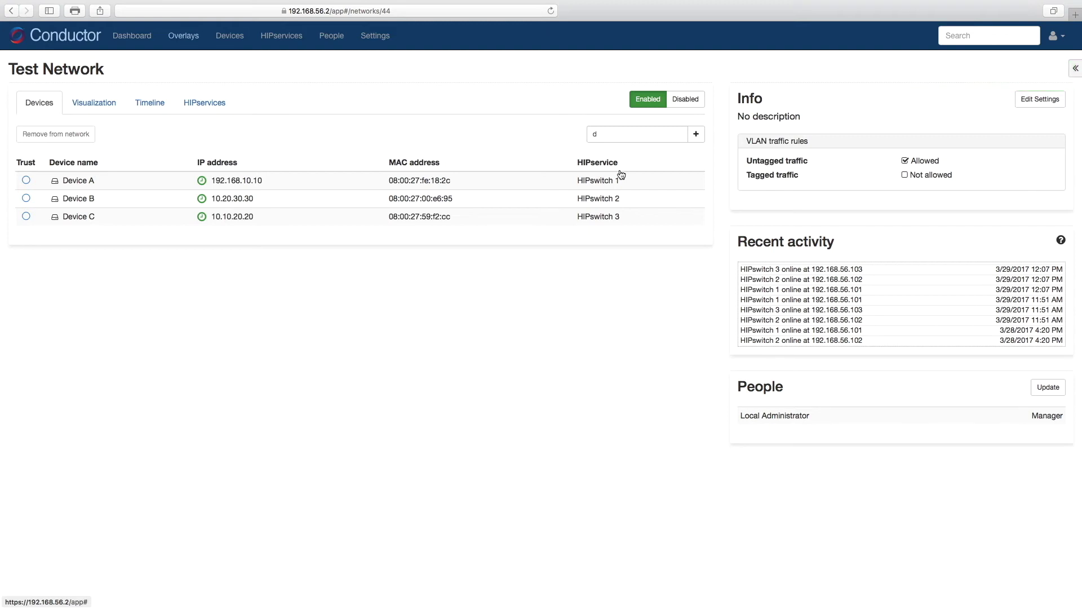
pyautogui.click(107, 103)
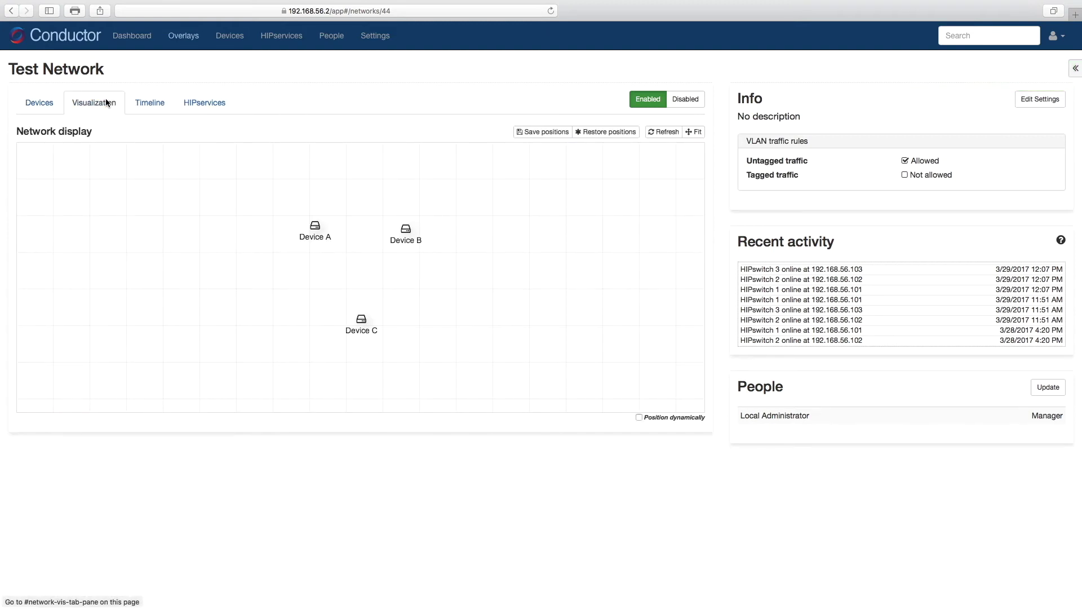
pyautogui.click(31, 104)
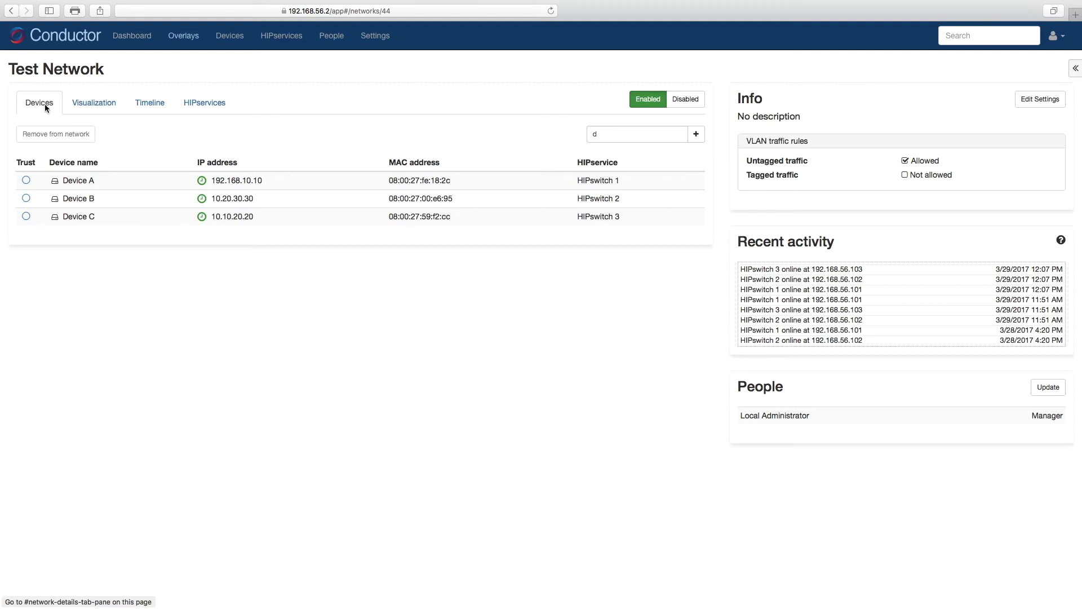
# Make Device A the trusted hub for Device B and Device C, then view the graph.
pyautogui.click(26, 182)
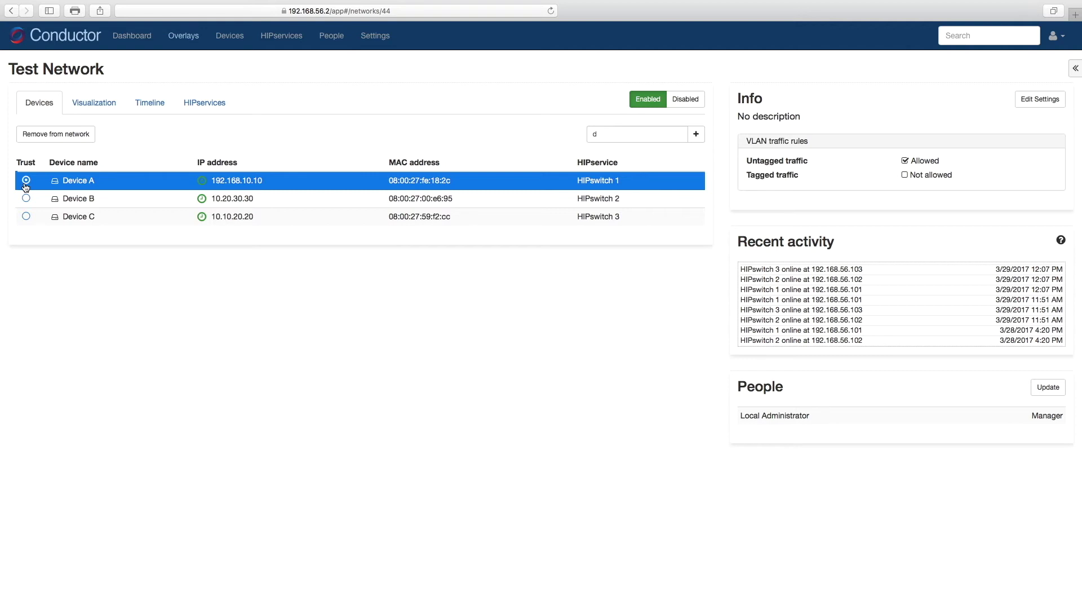
pyautogui.click(26, 198)
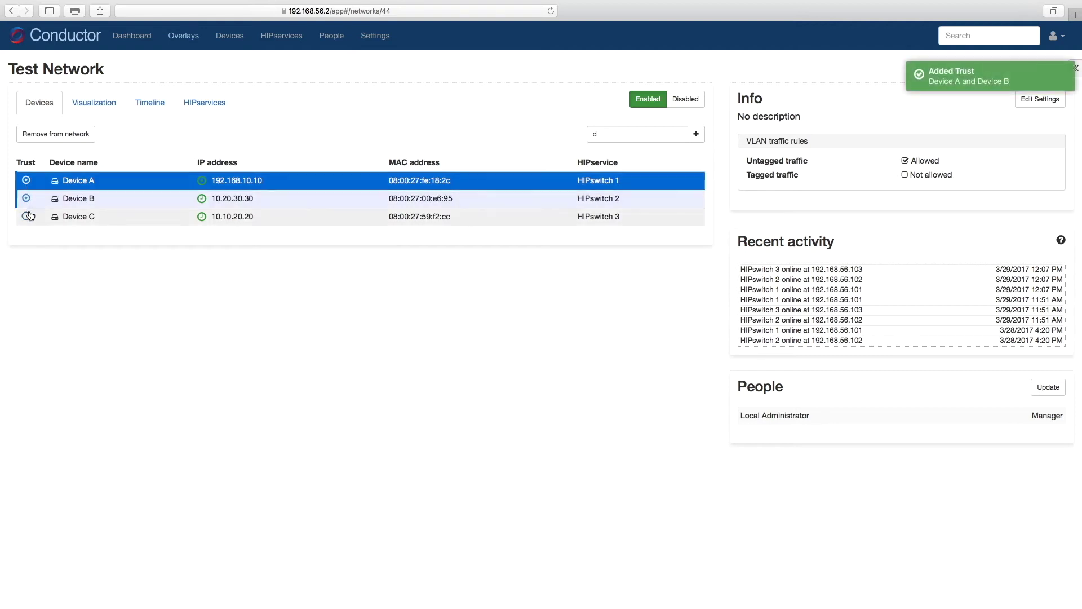
pyautogui.click(26, 217)
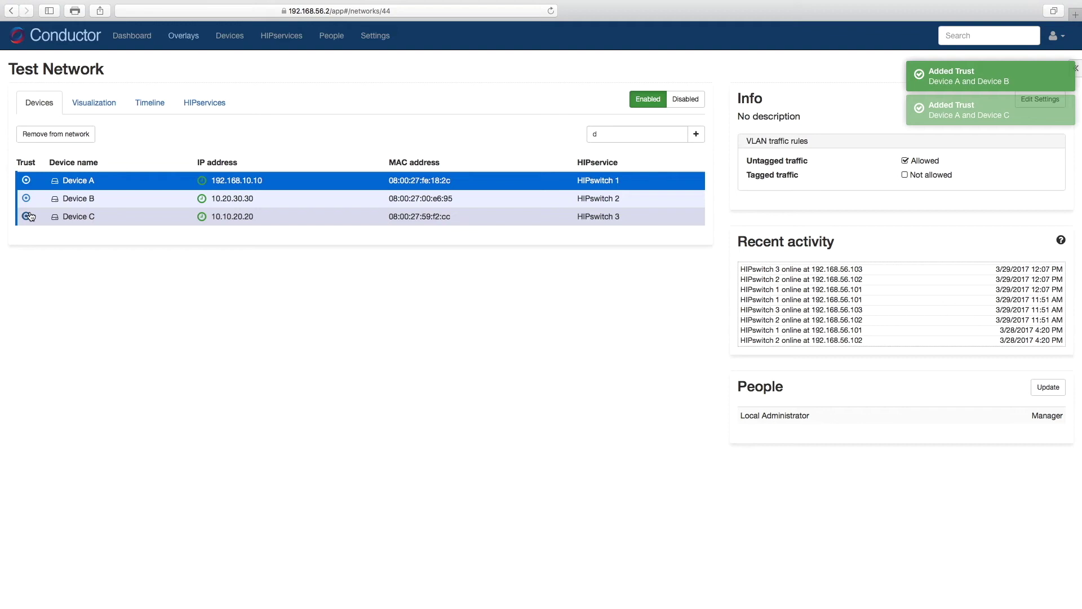
pyautogui.click(86, 105)
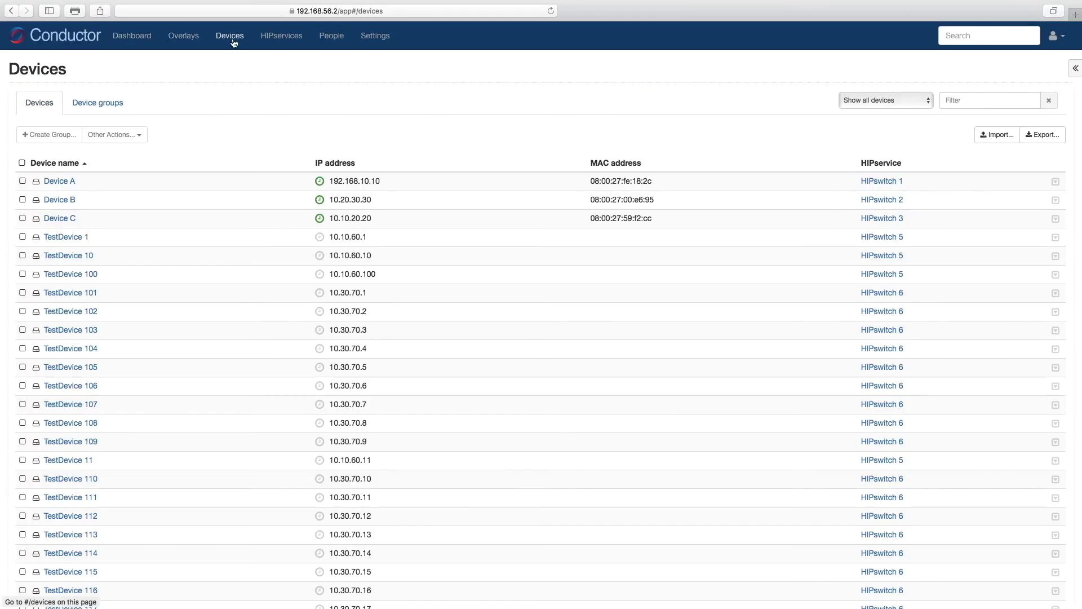
# Start a new device group named 'Test Group' and show its available devices.
pyautogui.click(123, 101)
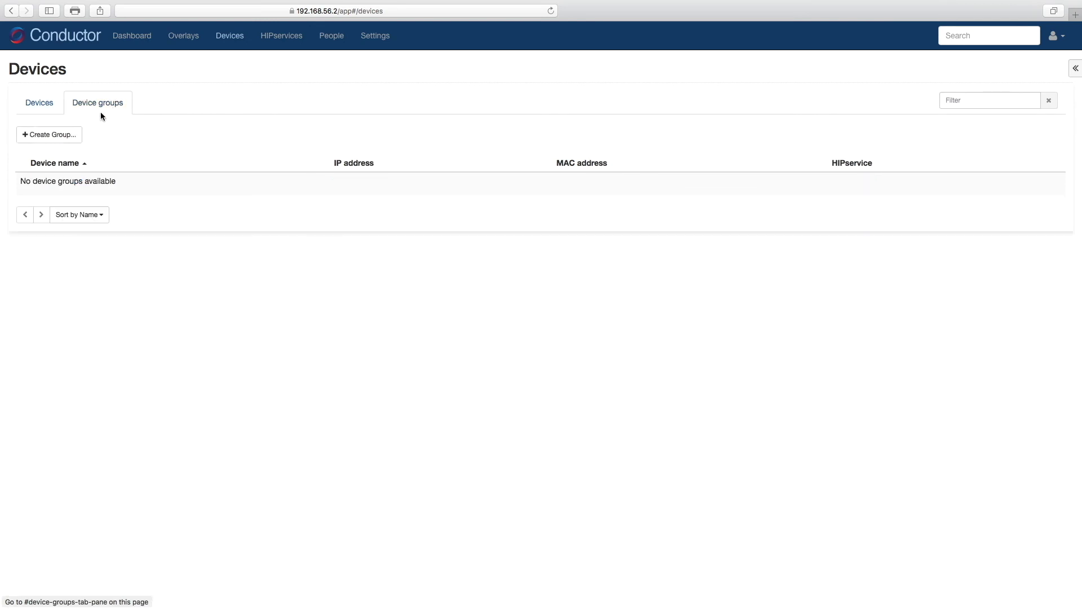
pyautogui.click(75, 135)
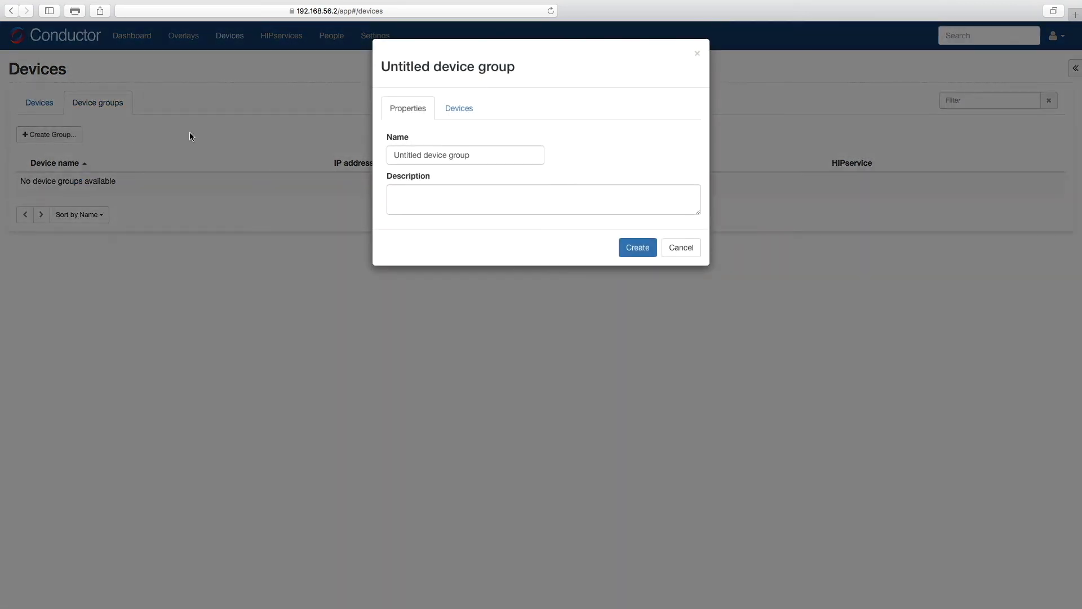
pyautogui.click(495, 156)
pyautogui.write('Test Group')
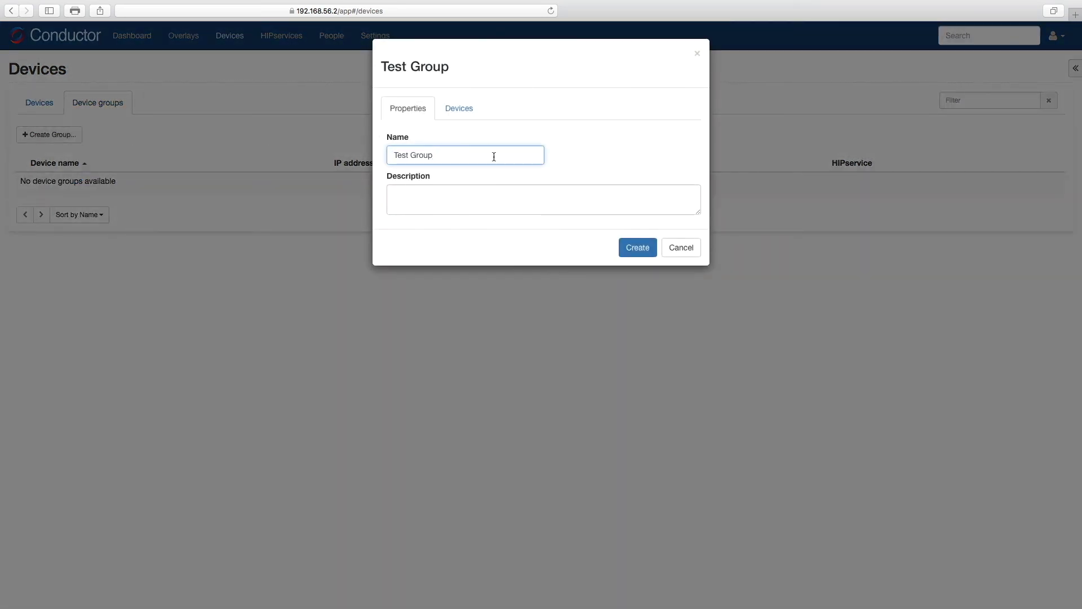
pyautogui.click(471, 112)
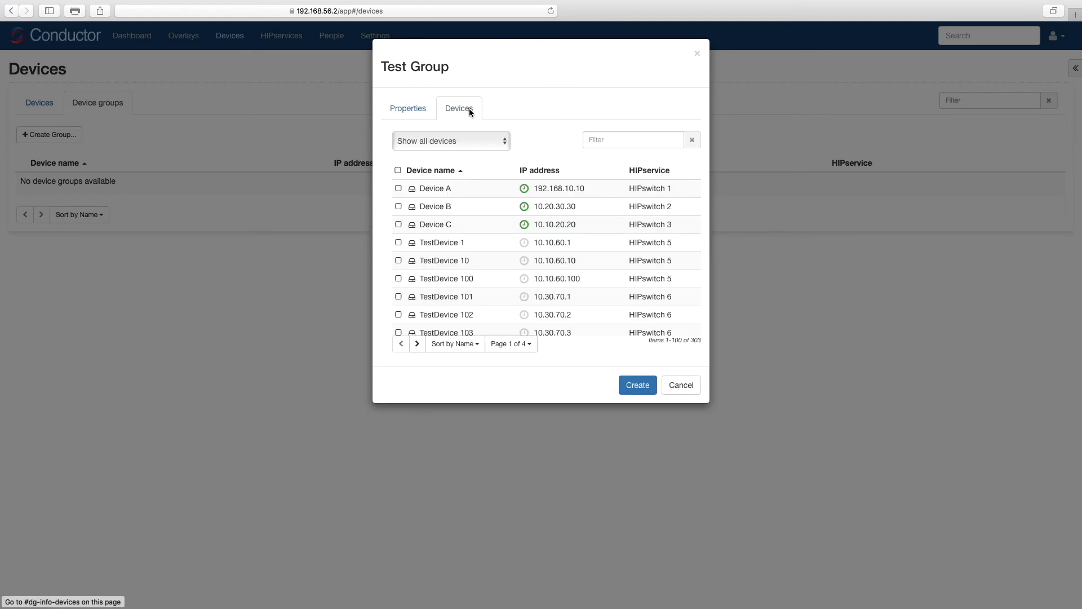
# Select all 300 test devices across four pages, excluding Device A, B and C.
pyautogui.click(398, 170)
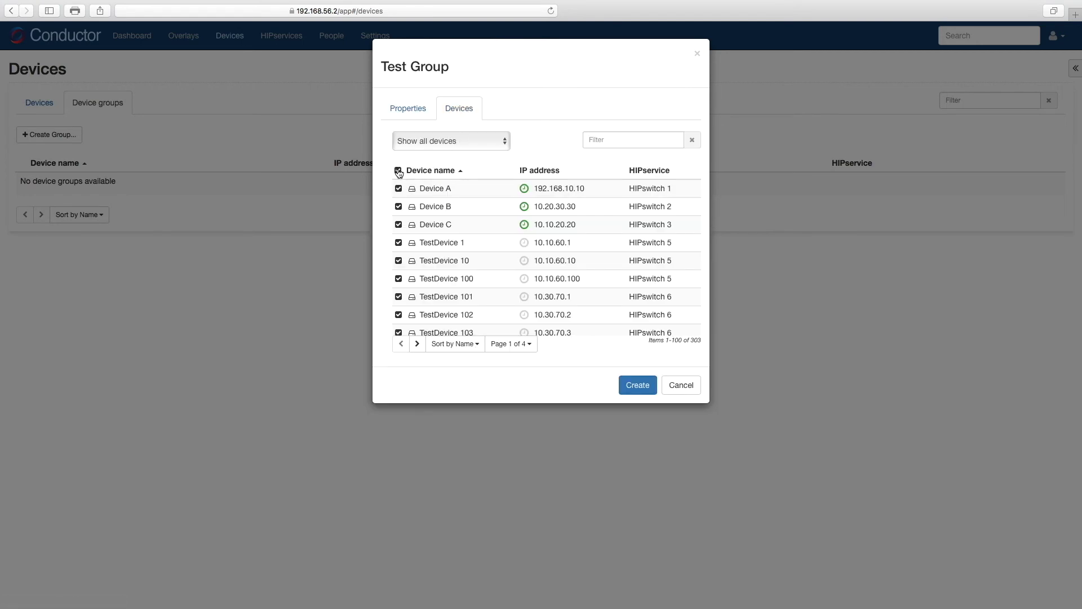
pyautogui.click(399, 224)
pyautogui.click(399, 206)
pyautogui.click(398, 188)
pyautogui.click(418, 344)
pyautogui.click(398, 171)
pyautogui.click(417, 344)
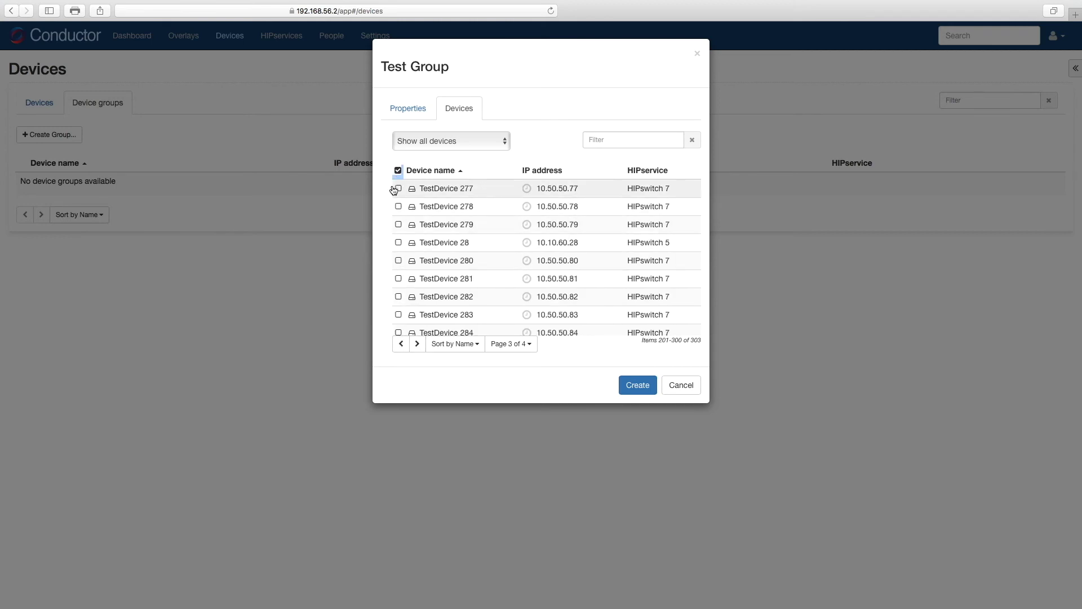
pyautogui.click(398, 170)
pyautogui.click(417, 344)
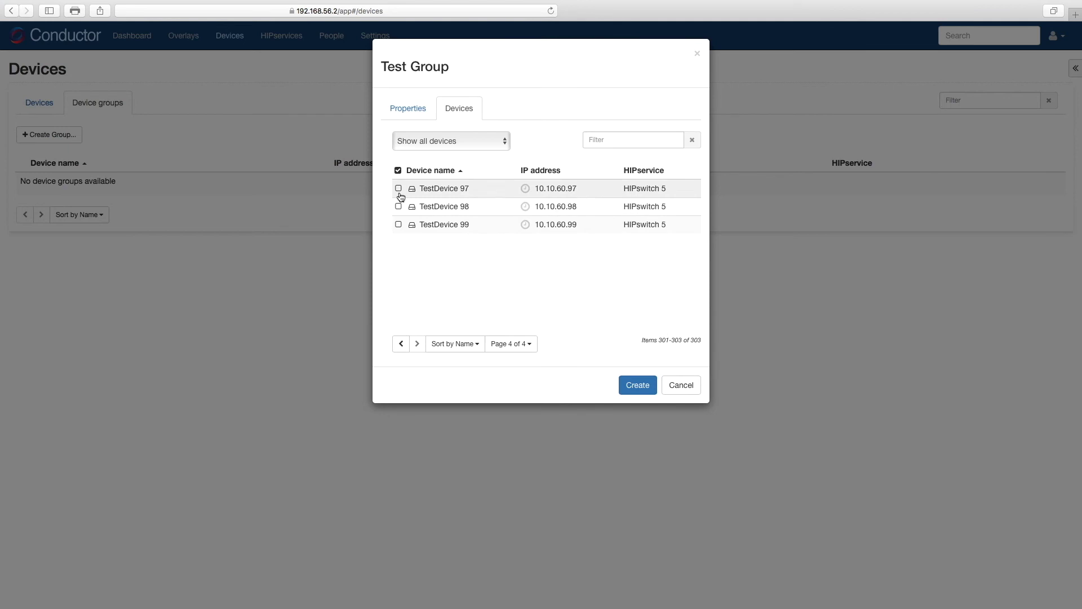
pyautogui.click(398, 170)
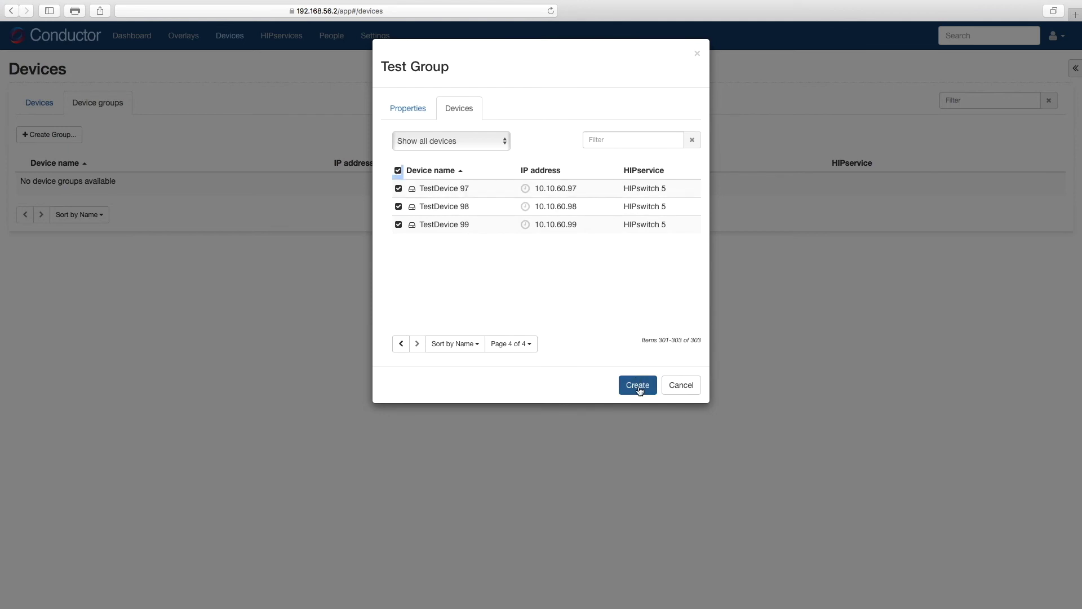
# Create Test Group and expand it to review all its member devices.
pyautogui.click(637, 385)
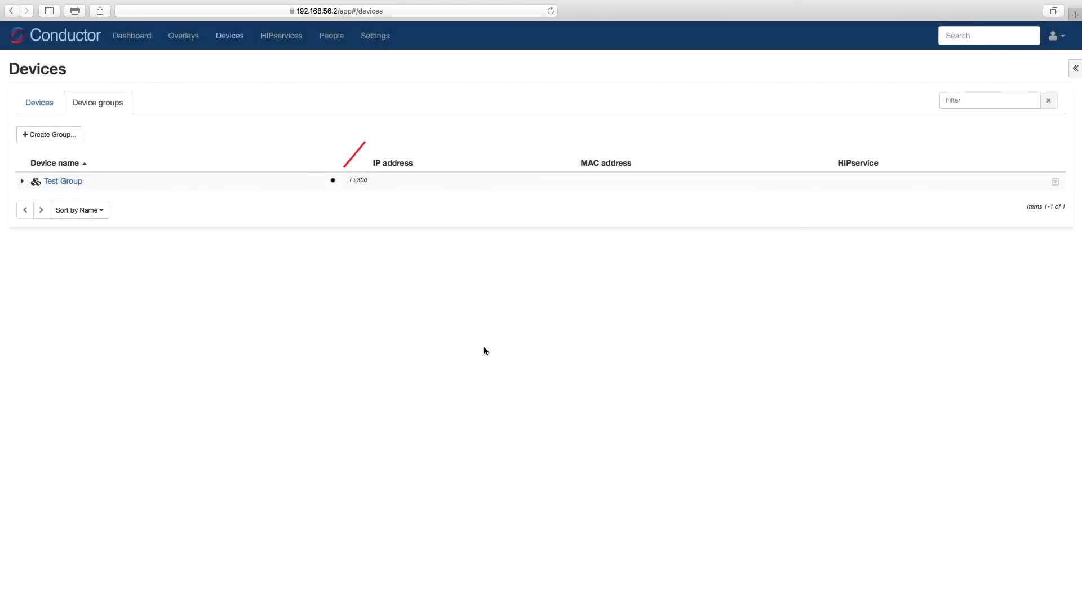
pyautogui.click(22, 181)
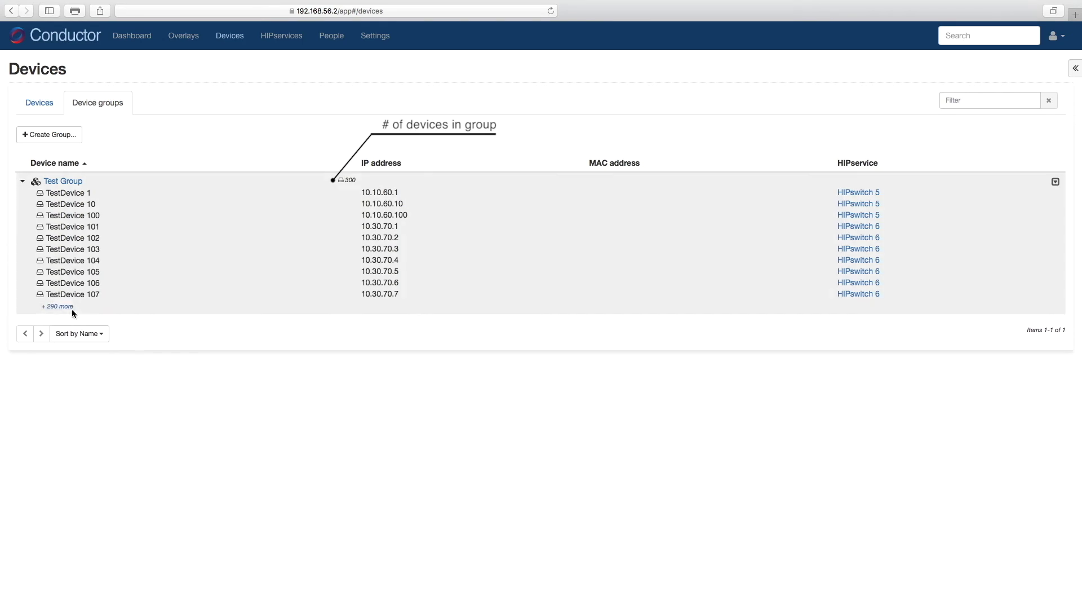
pyautogui.click(66, 307)
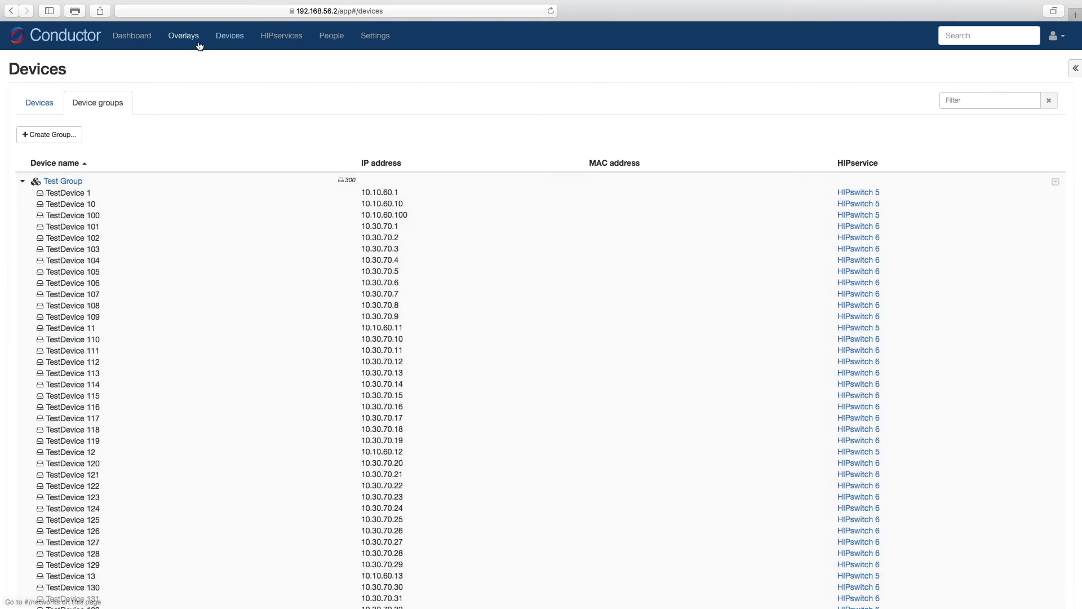
# Add Test Group as a member of the Test Network overlay.
pyautogui.click(199, 44)
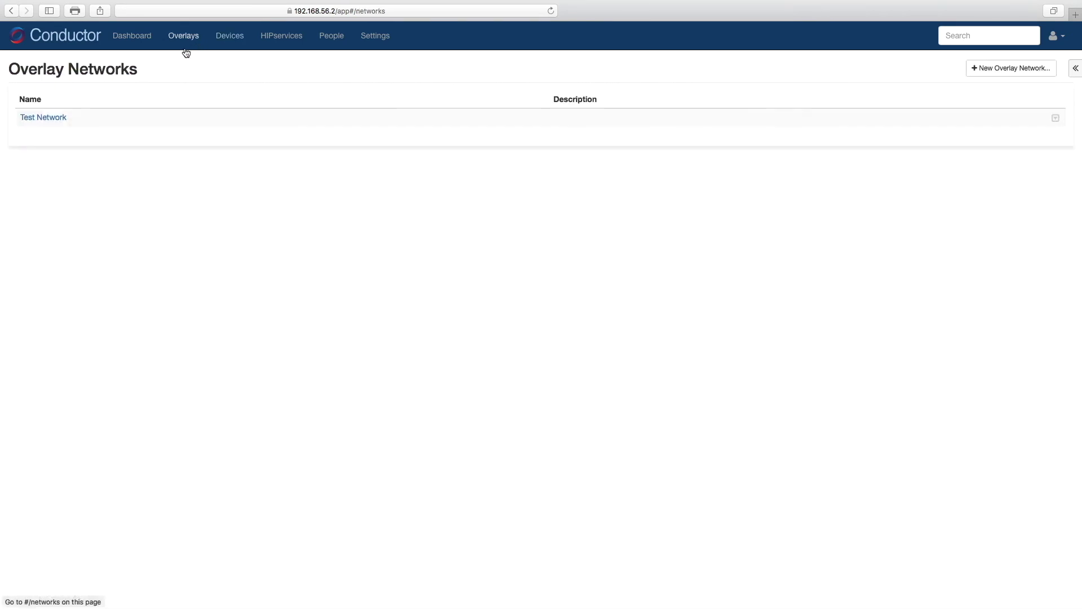
pyautogui.click(36, 118)
pyautogui.click(637, 133)
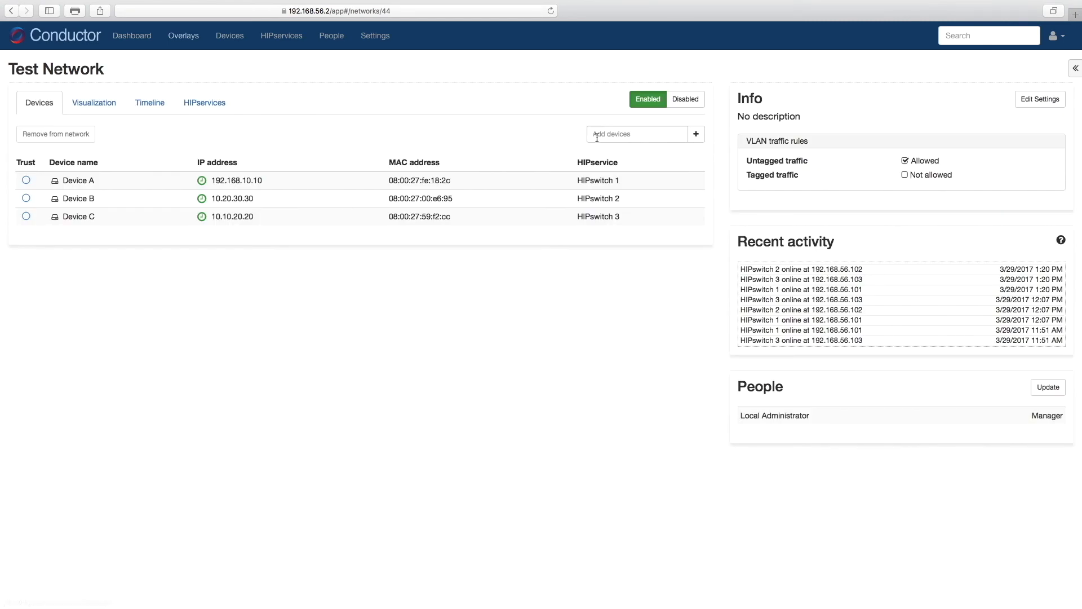
pyautogui.write('g')
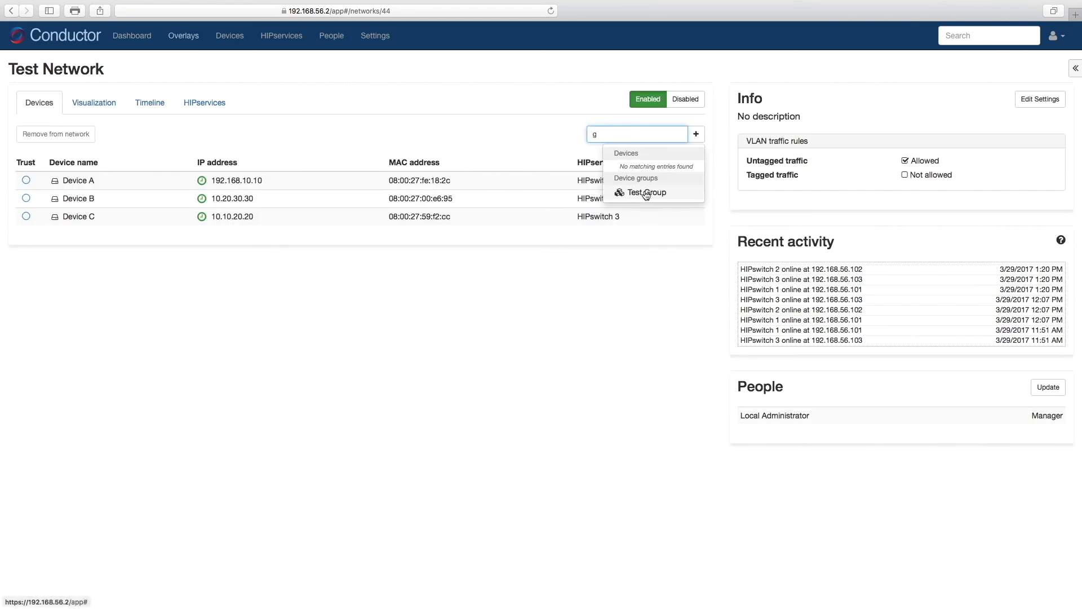
pyautogui.click(647, 193)
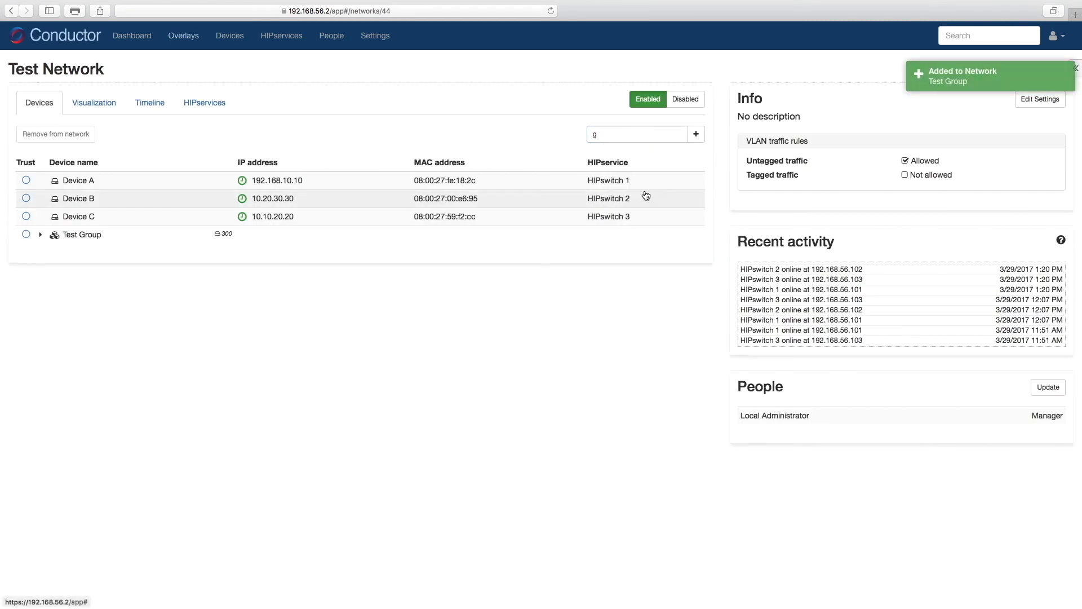
# Make Device A trust Test Group and view the network diagram.
pyautogui.click(26, 181)
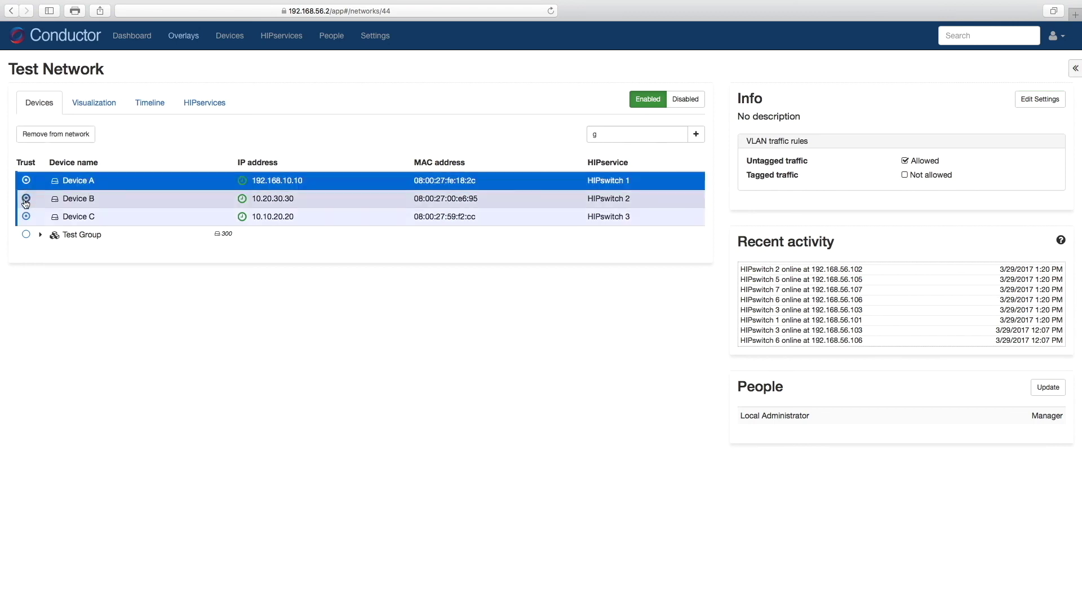
pyautogui.click(25, 235)
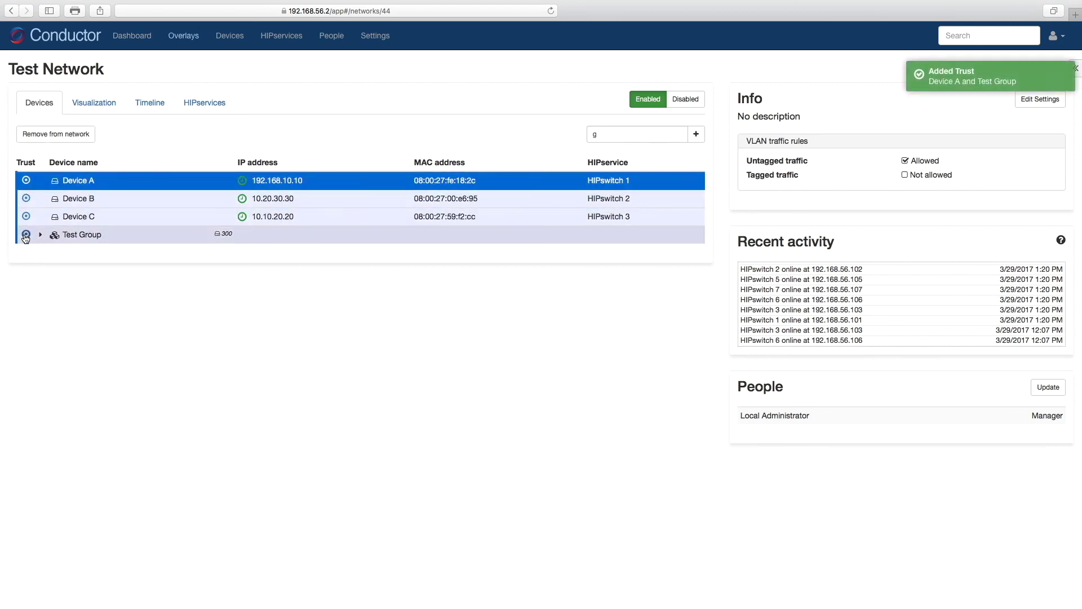
pyautogui.click(87, 107)
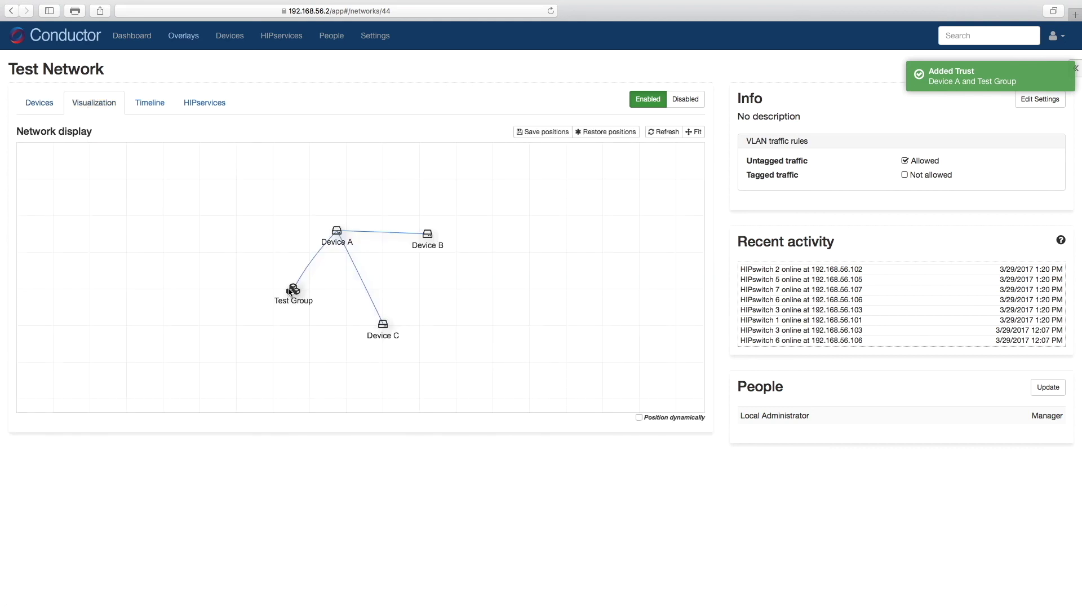
# Drag the Test Group node beside Device A in the network diagram and deselect it.
pyautogui.moveTo(293, 289); pyautogui.dragTo(250, 242)
pyautogui.click(259, 288)
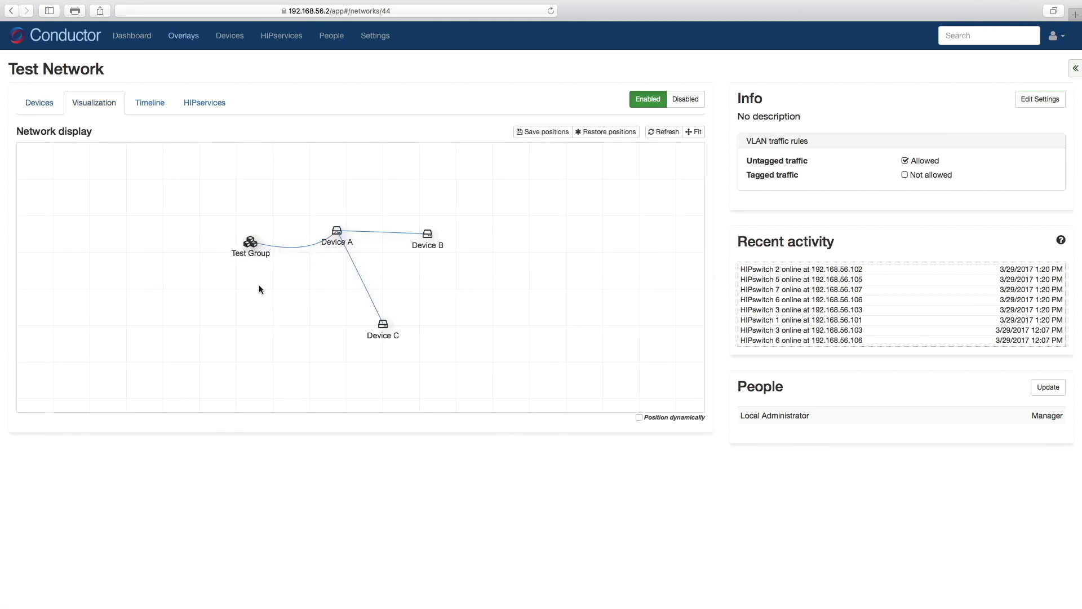